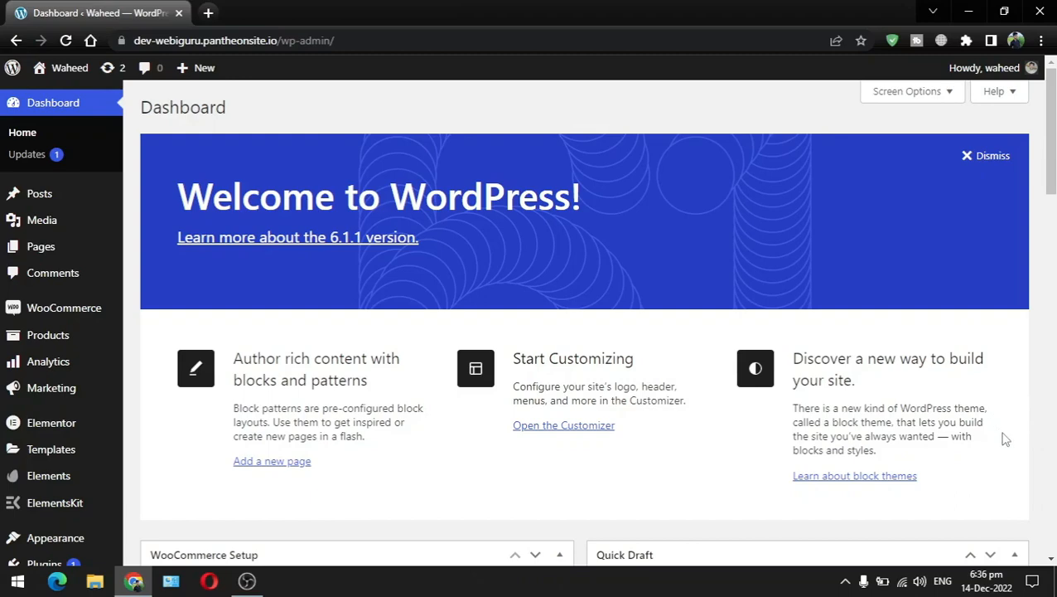
# - Open the page for adding new plugins and search it for "updraft"
pyautogui.scroll(-1, 138, 430)
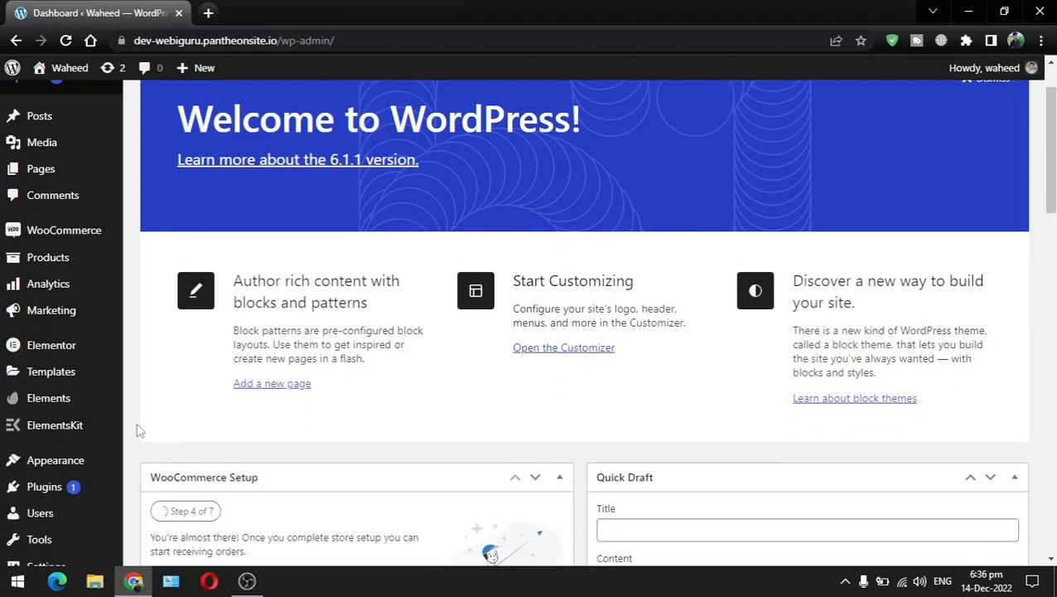
pyautogui.scroll(-1, 138, 431)
pyautogui.moveTo(35, 437)
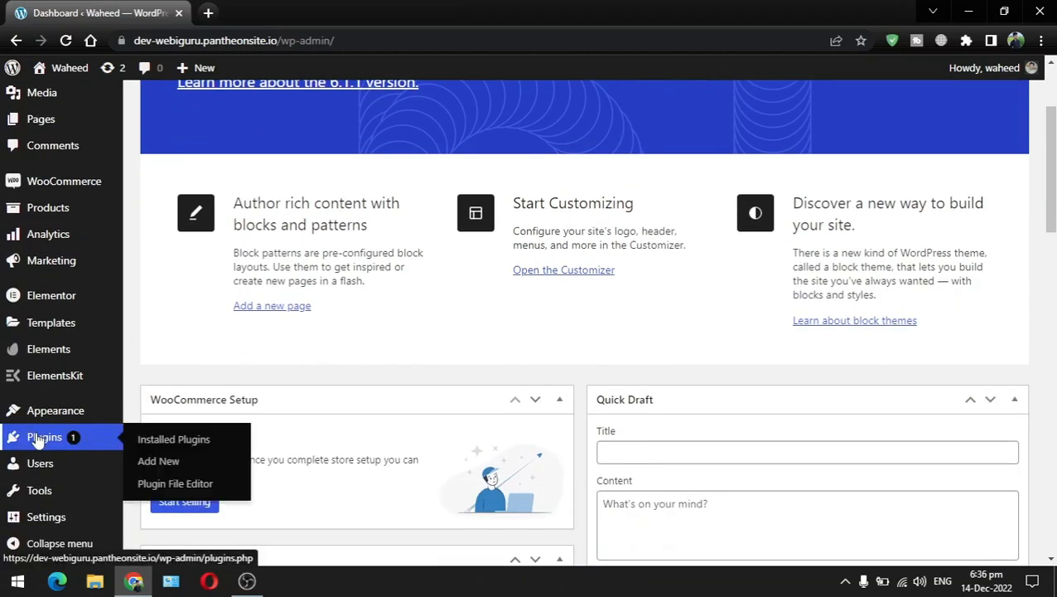
pyautogui.click(159, 461)
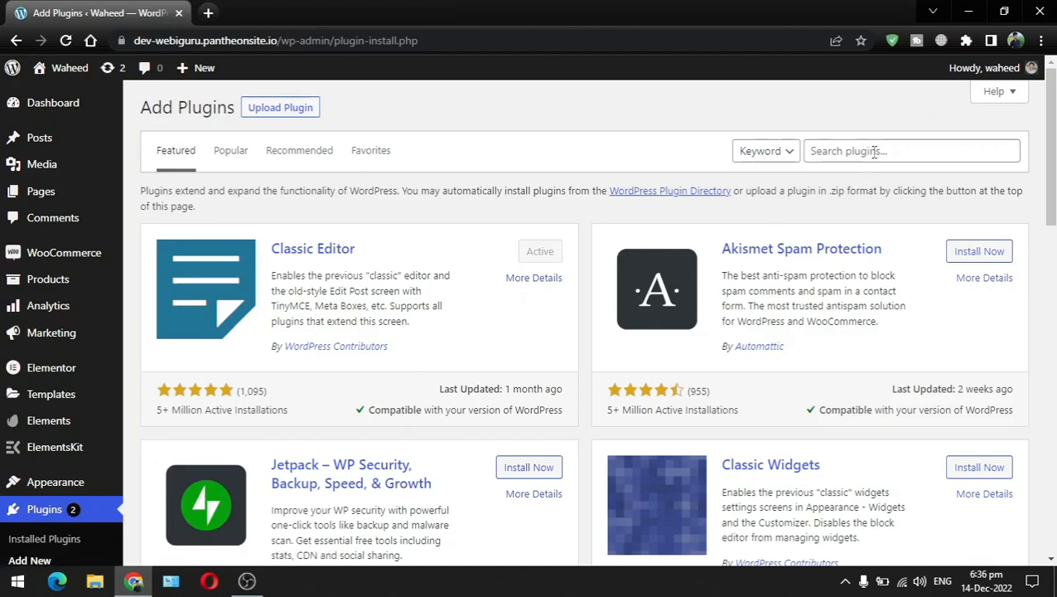
pyautogui.click(874, 152)
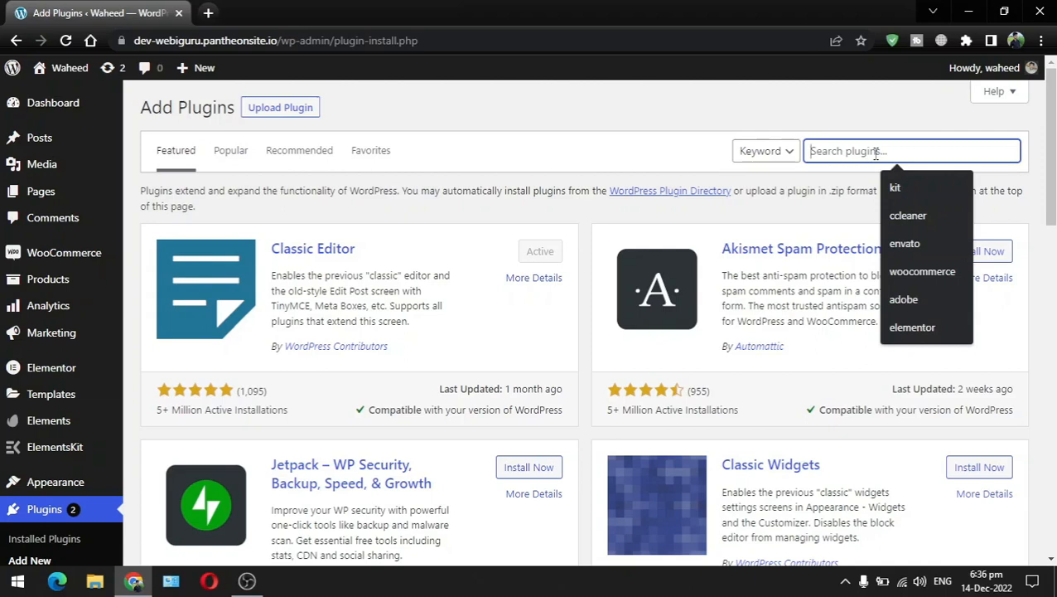
pyautogui.write('updraft')
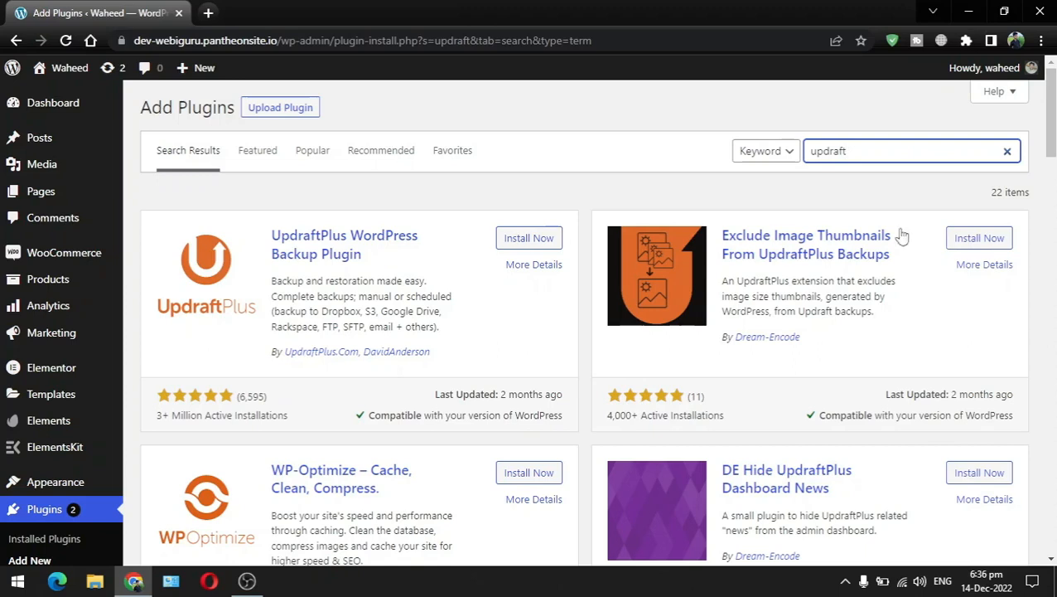
# - Search the plugin directory for "all in one wp migration" instead
pyautogui.moveTo(858, 151); pyautogui.dragTo(688, 166)
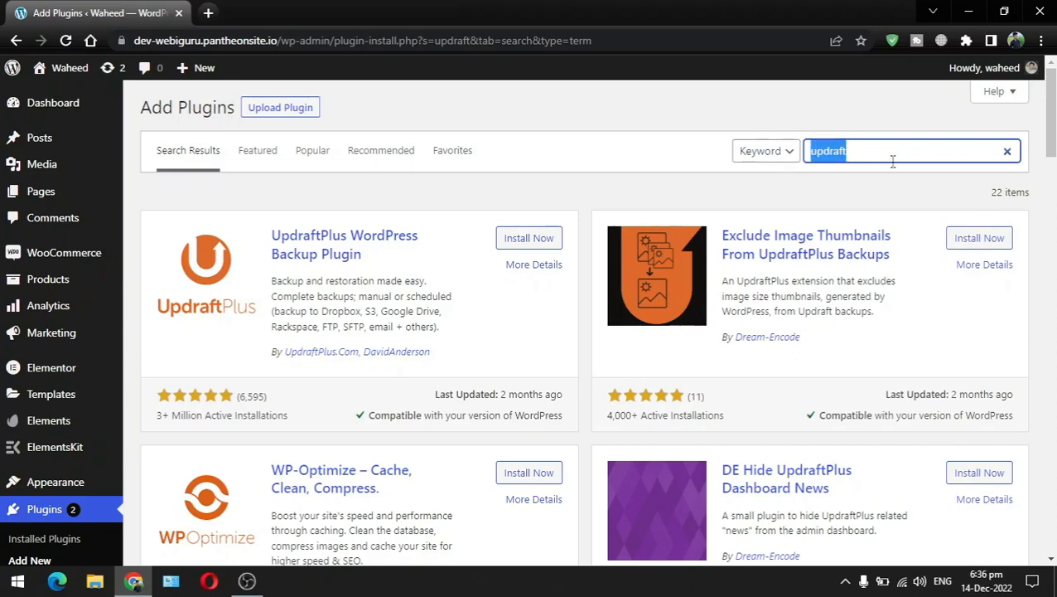
pyautogui.write('all')
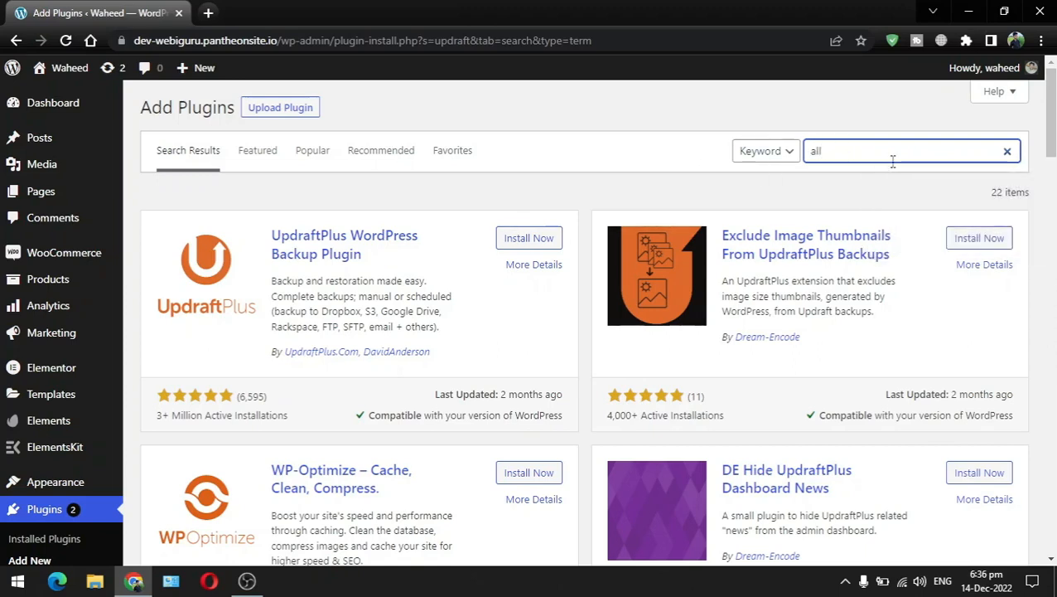
pyautogui.write(' in one wp ')
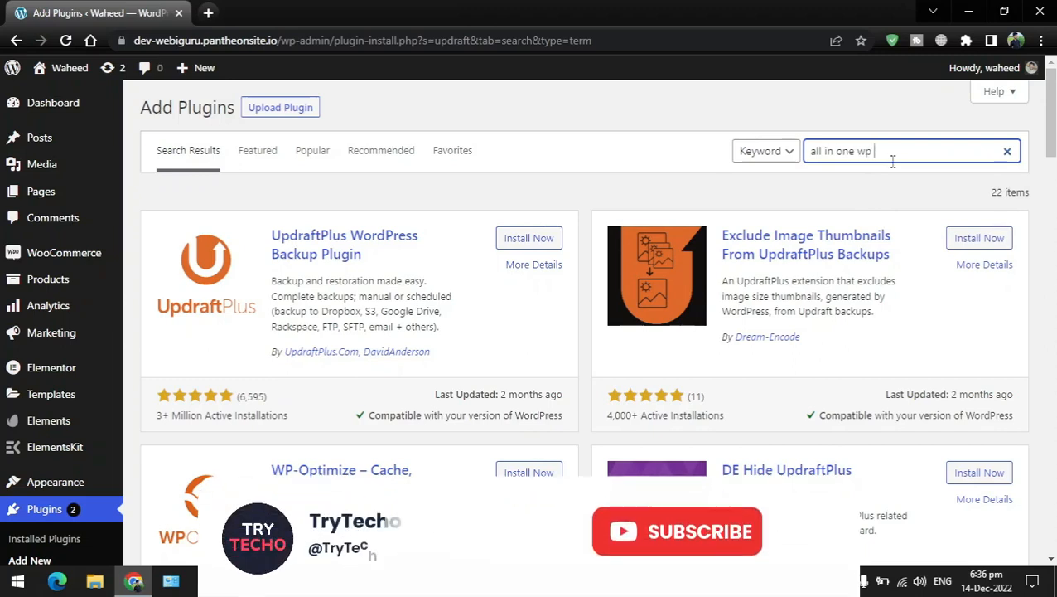
pyautogui.write('migration')
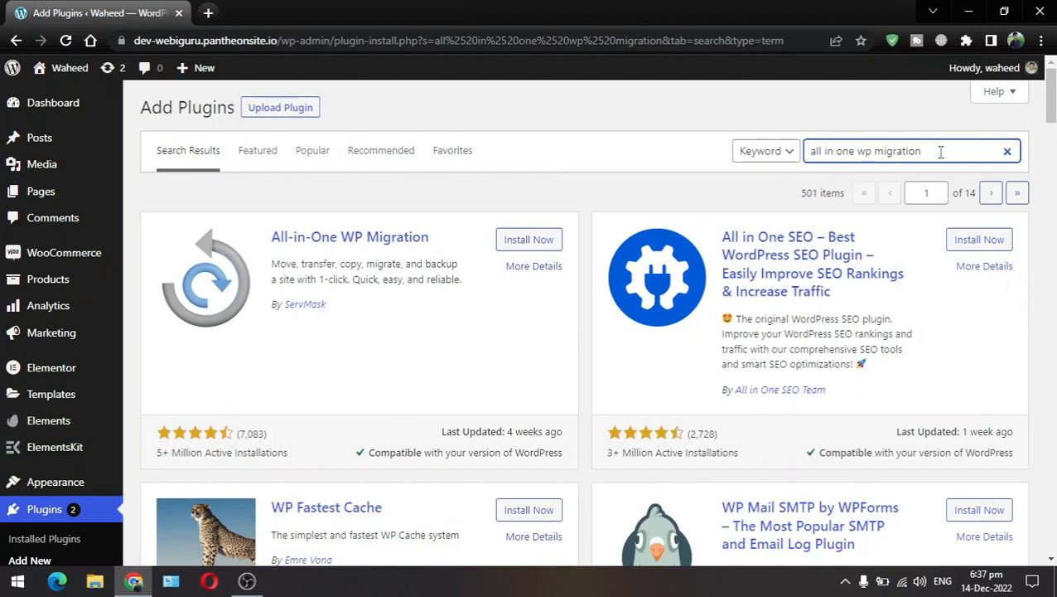
# - Search for "wpvivid" and install and activate the Migration, Backup, Staging – WPvivid plugin
pyautogui.moveTo(941, 152); pyautogui.dragTo(765, 151)
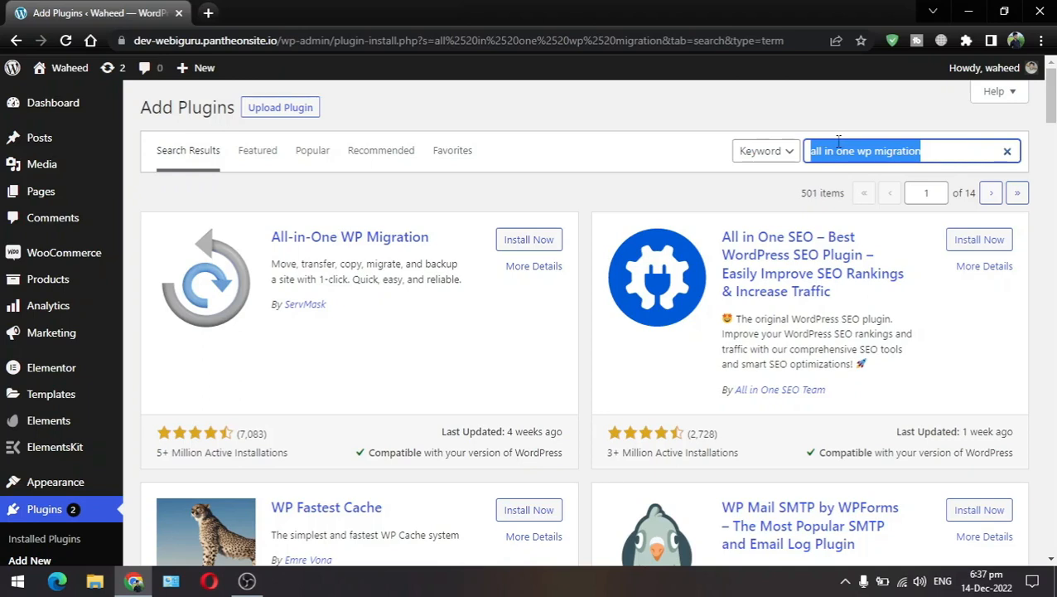
pyautogui.write('wpvivid')
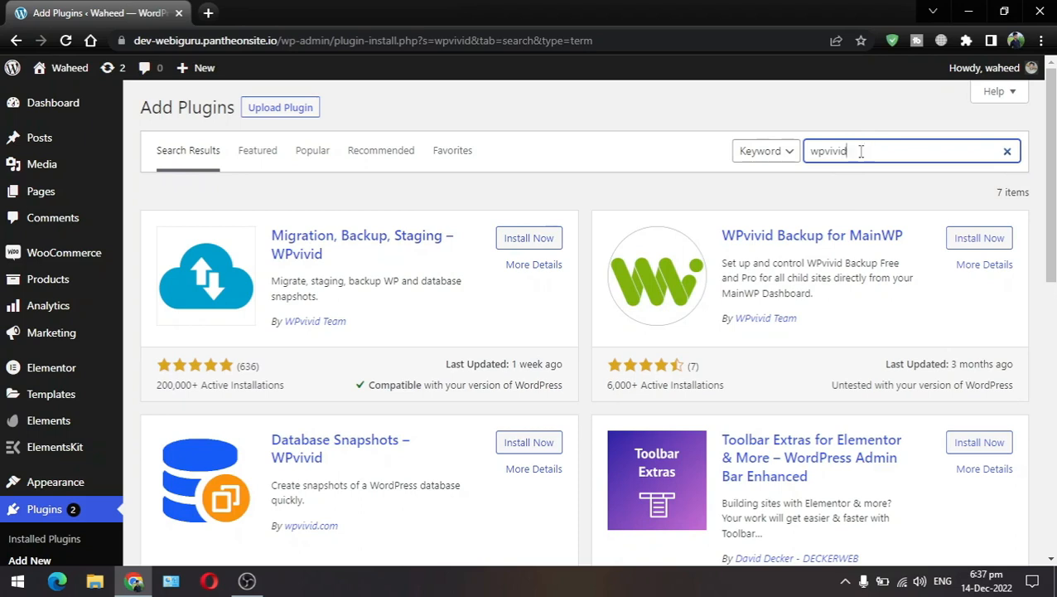
pyautogui.moveTo(861, 146); pyautogui.dragTo(744, 157)
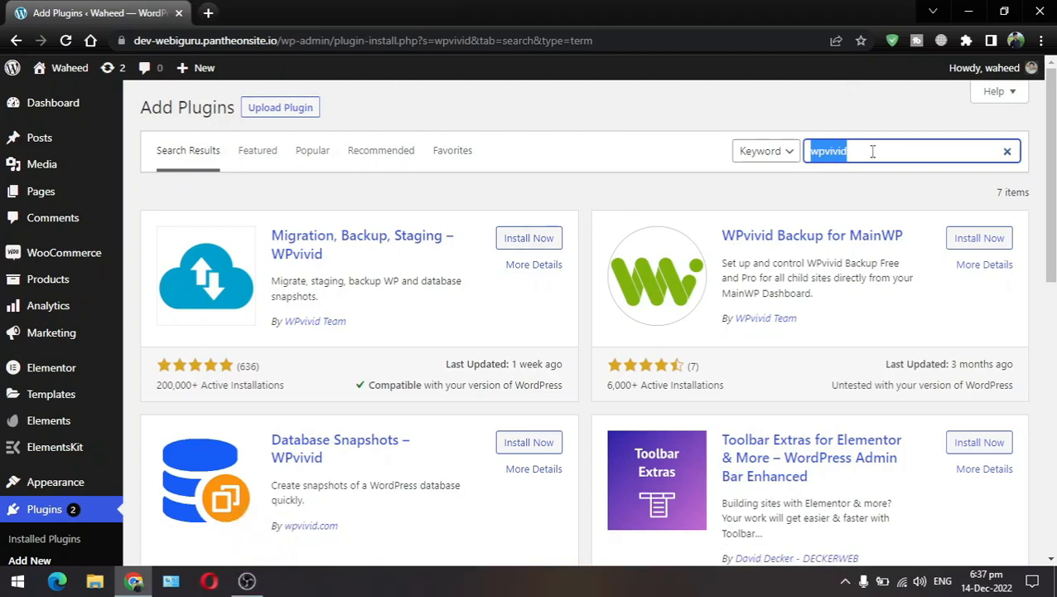
pyautogui.click(523, 240)
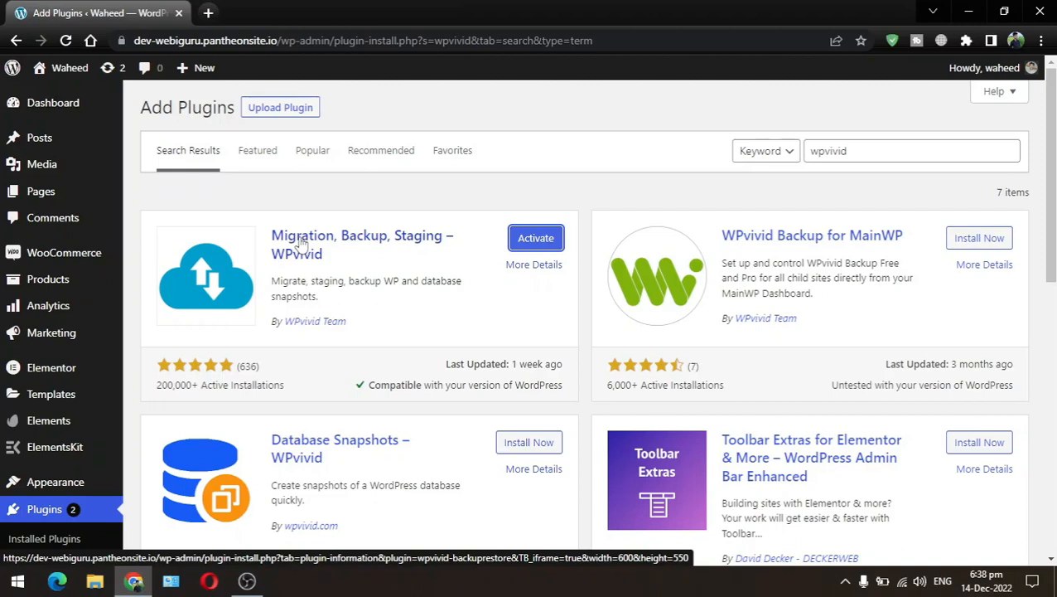
pyautogui.click(546, 243)
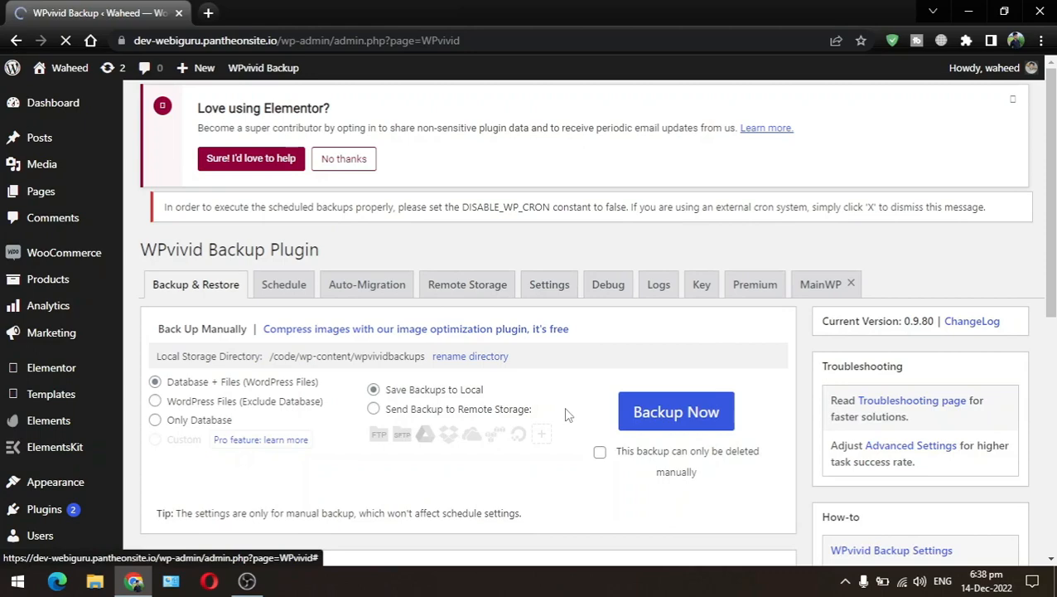
# - Review the WPvivid backup page, open the live site in a new tab to examine its home page, and return to the backup page
pyautogui.scroll(-2, 555, 381)
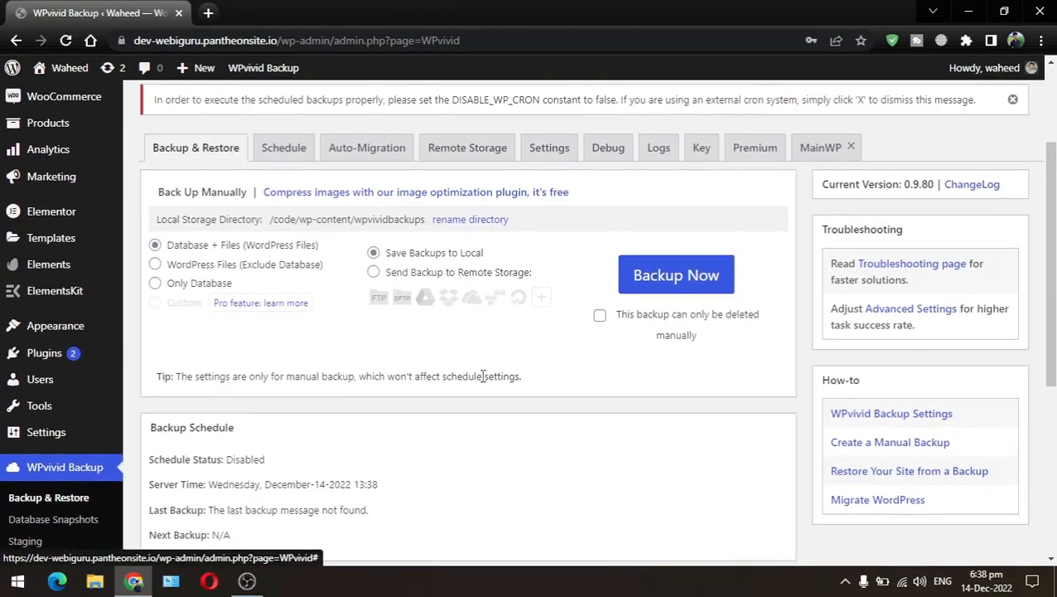
pyautogui.scroll(-1, 484, 374)
pyautogui.scroll(1, 484, 375)
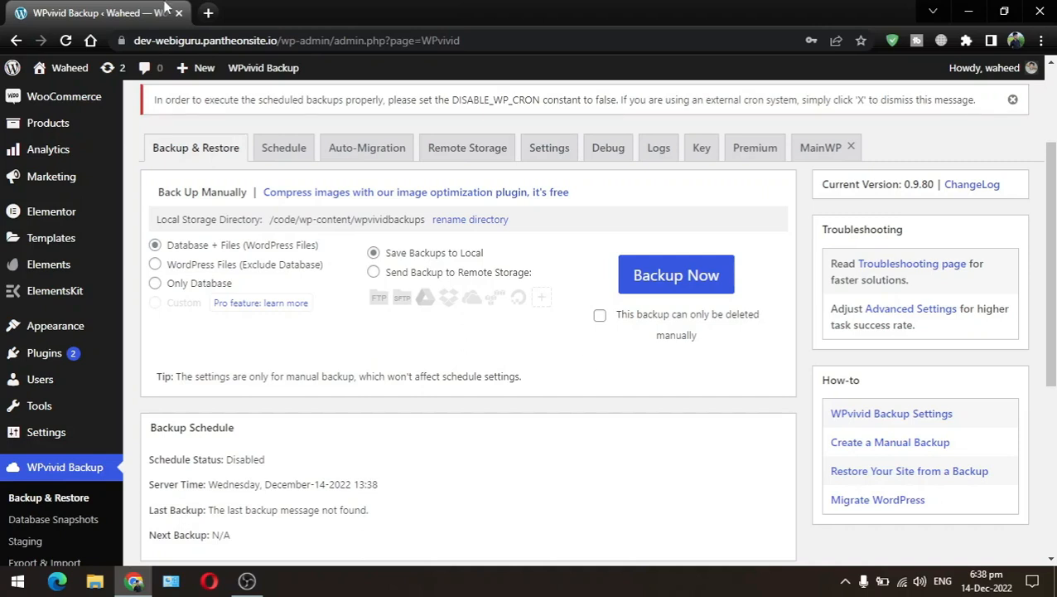
pyautogui.middleClick(52, 95)
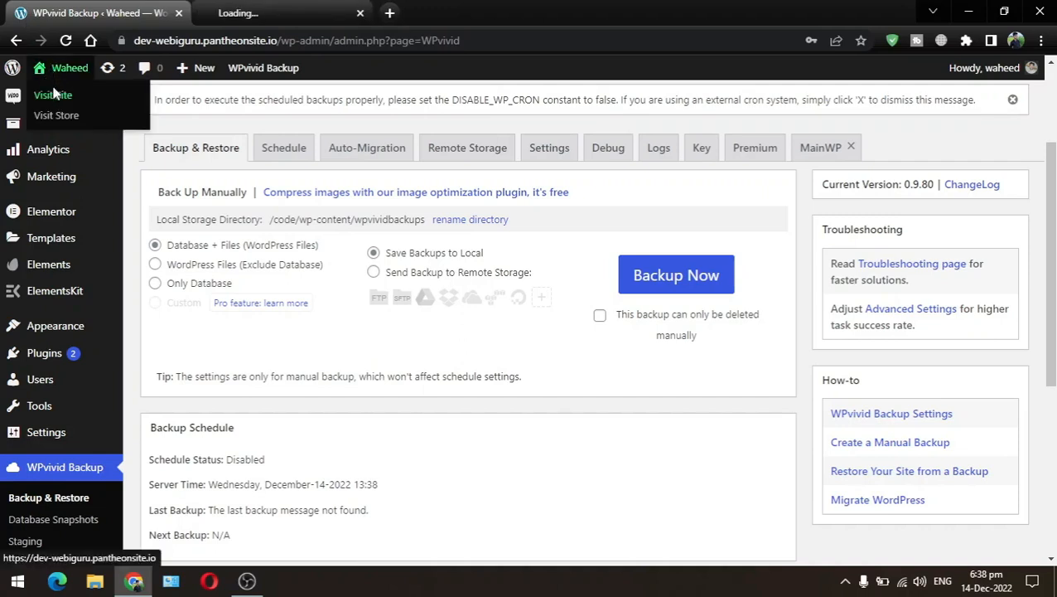
pyautogui.click(274, 10)
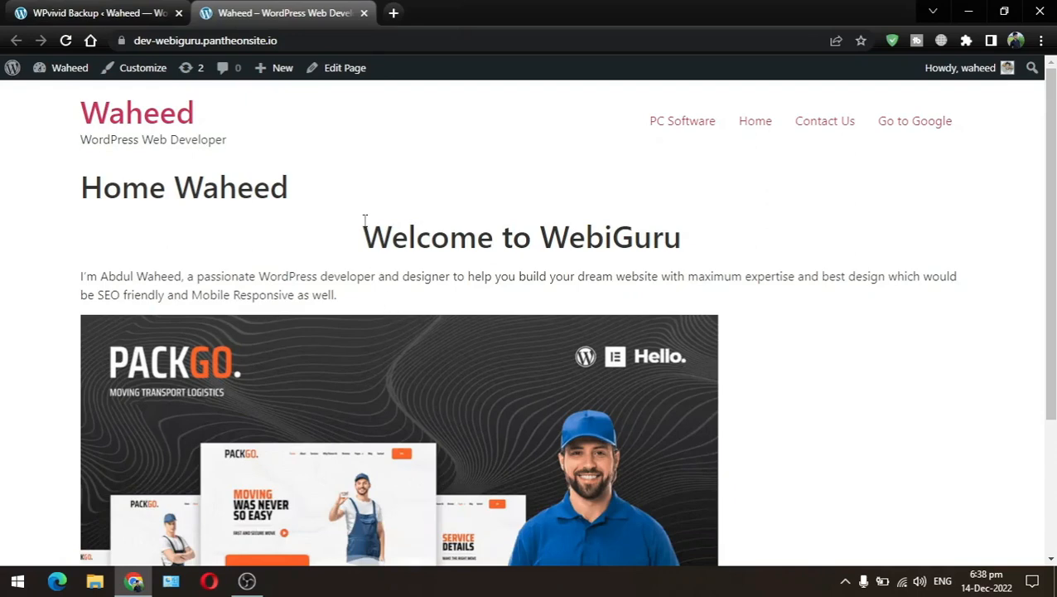
pyautogui.scroll(-1, 412, 252)
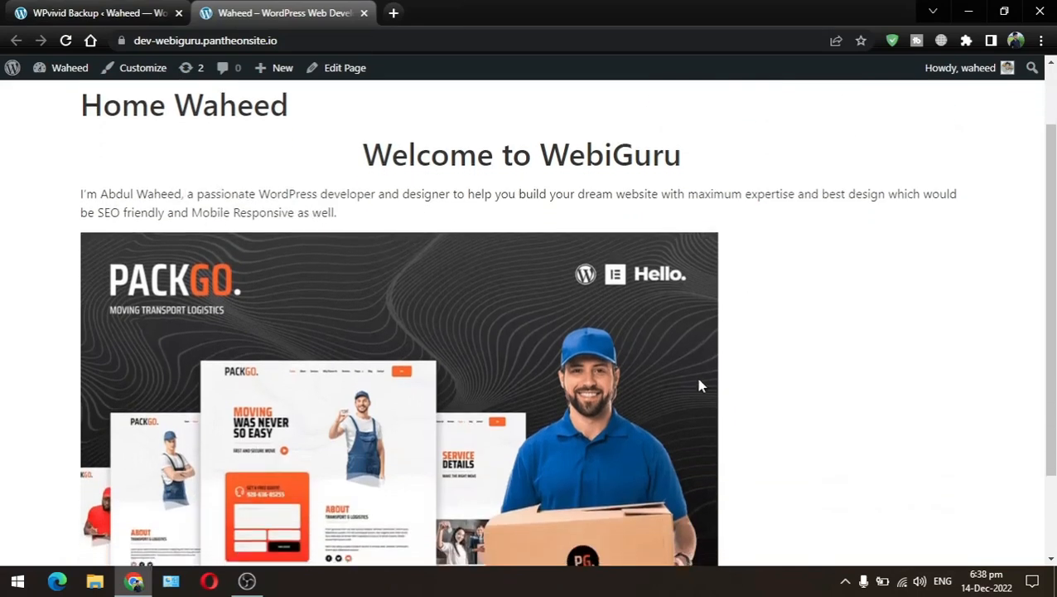
pyautogui.scroll(-2, 655, 398)
pyautogui.scroll(2, 554, 406)
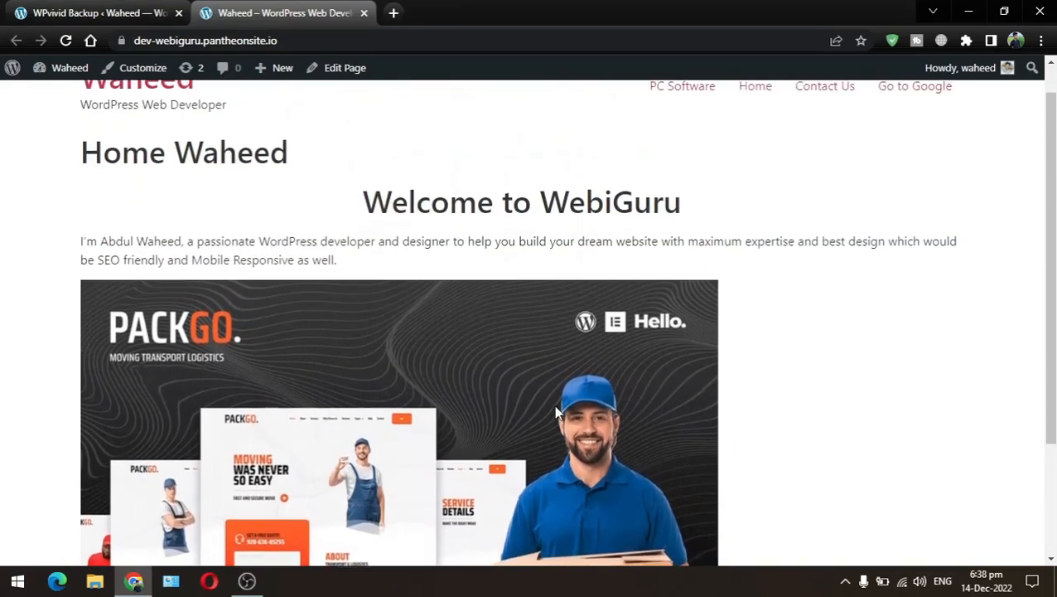
pyautogui.scroll(1, 557, 411)
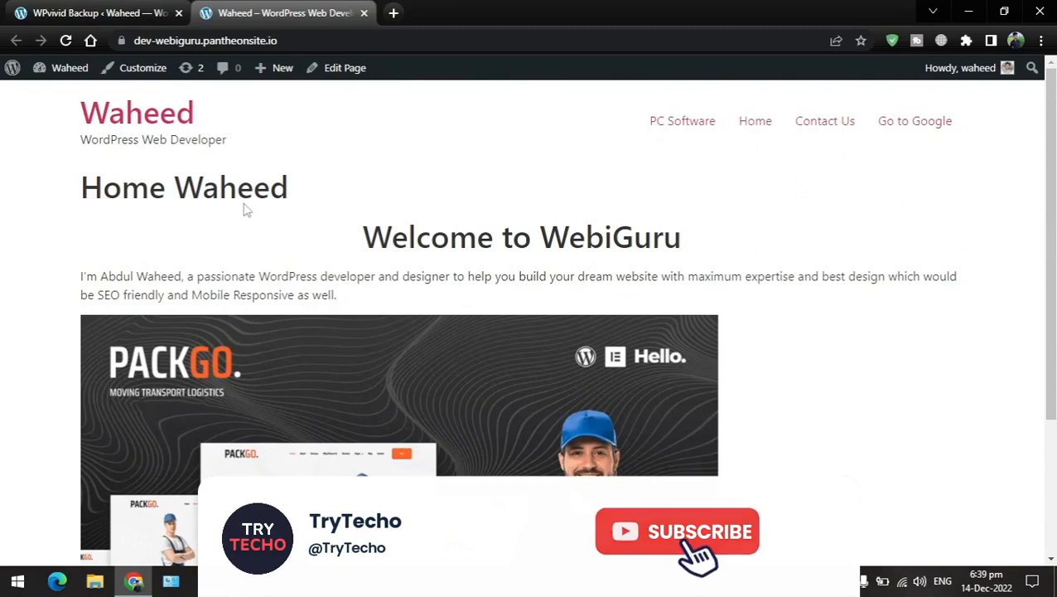
pyautogui.click(100, 12)
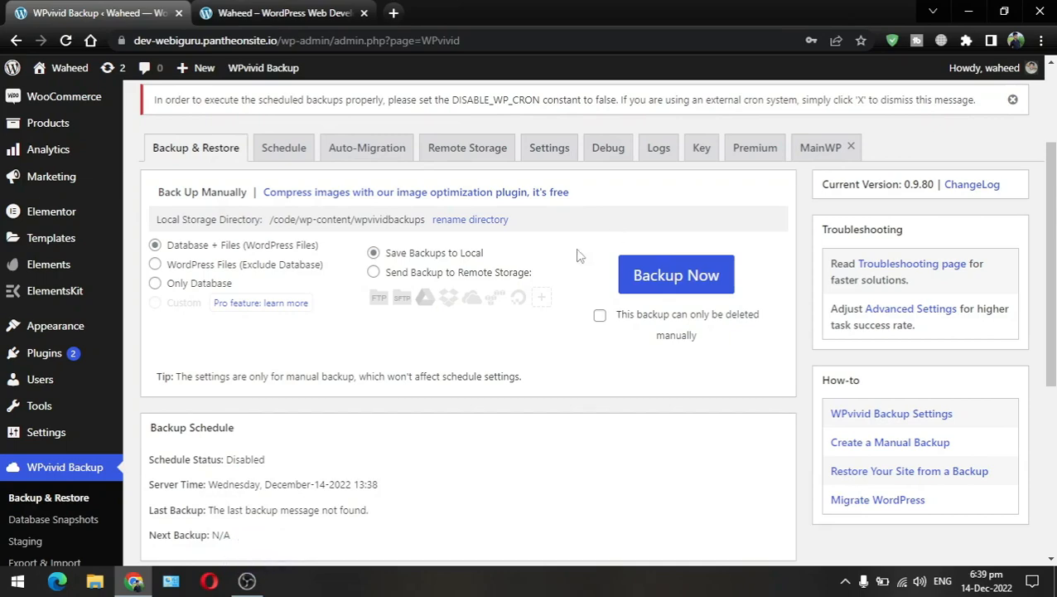
pyautogui.click(284, 15)
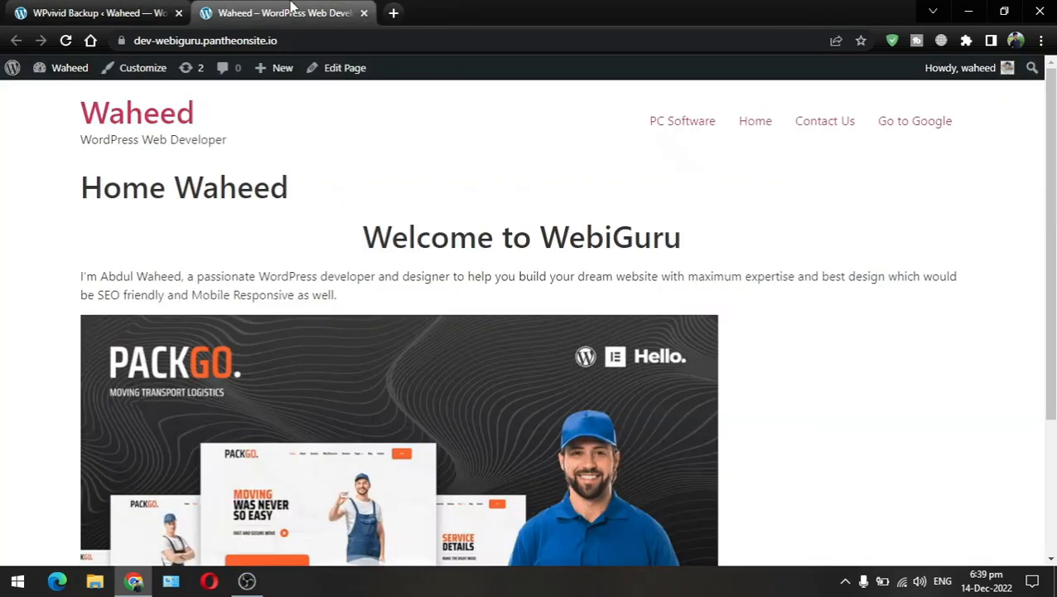
pyautogui.click(163, 9)
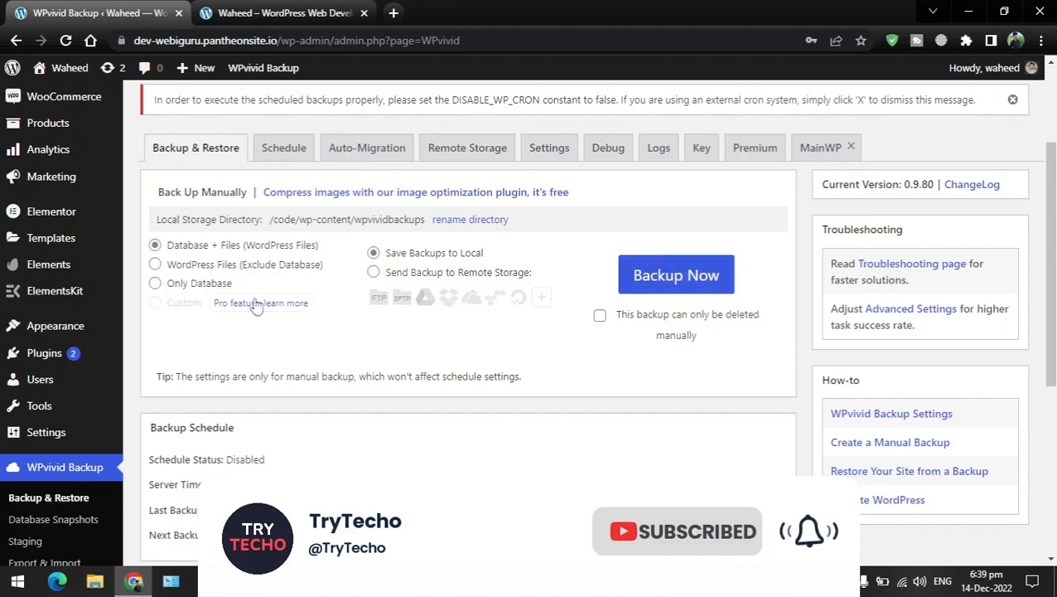
pyautogui.click(155, 265)
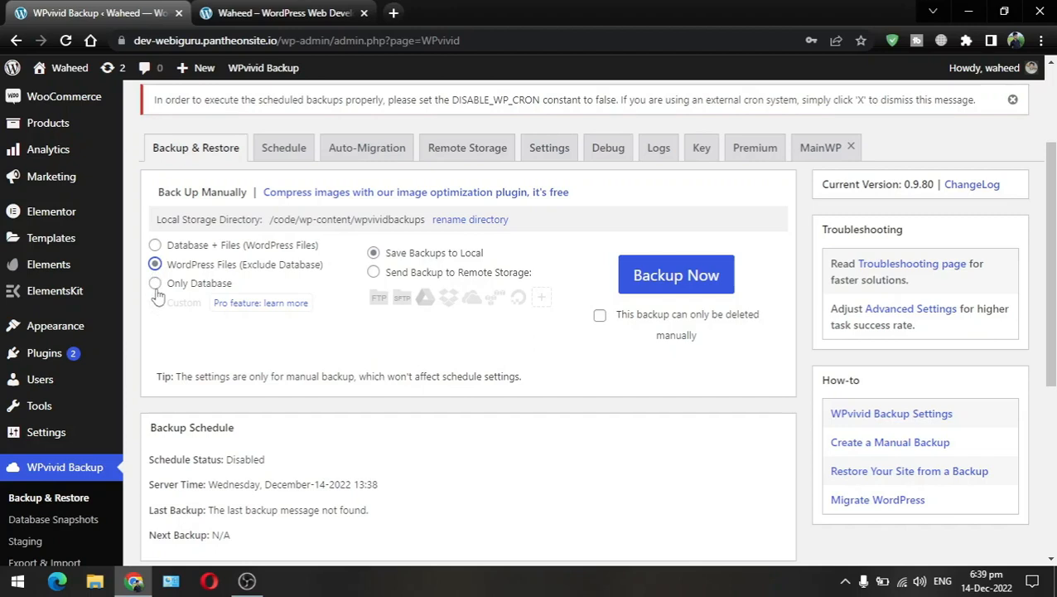
pyautogui.click(156, 284)
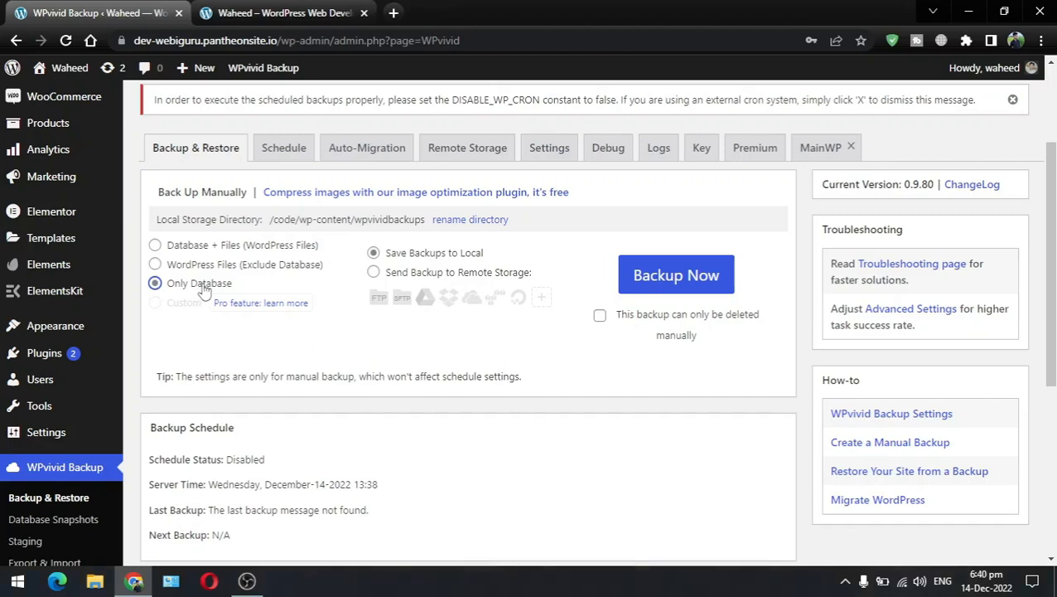
pyautogui.click(155, 263)
# - Run a manual backup of Database + Files (WordPress Files) with the backup saved to local storage
pyautogui.click(156, 246)
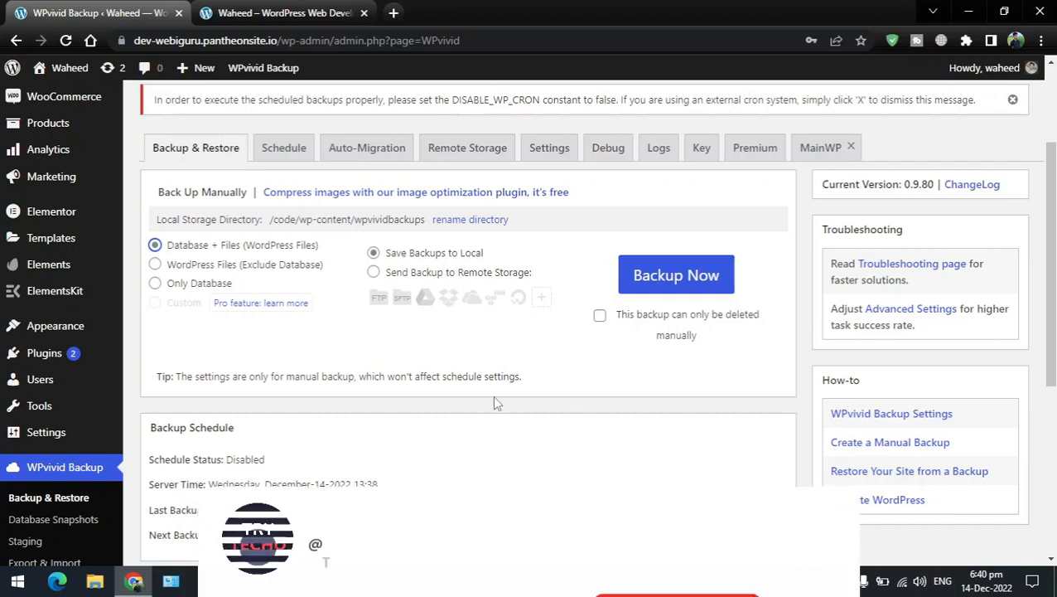
pyautogui.click(373, 274)
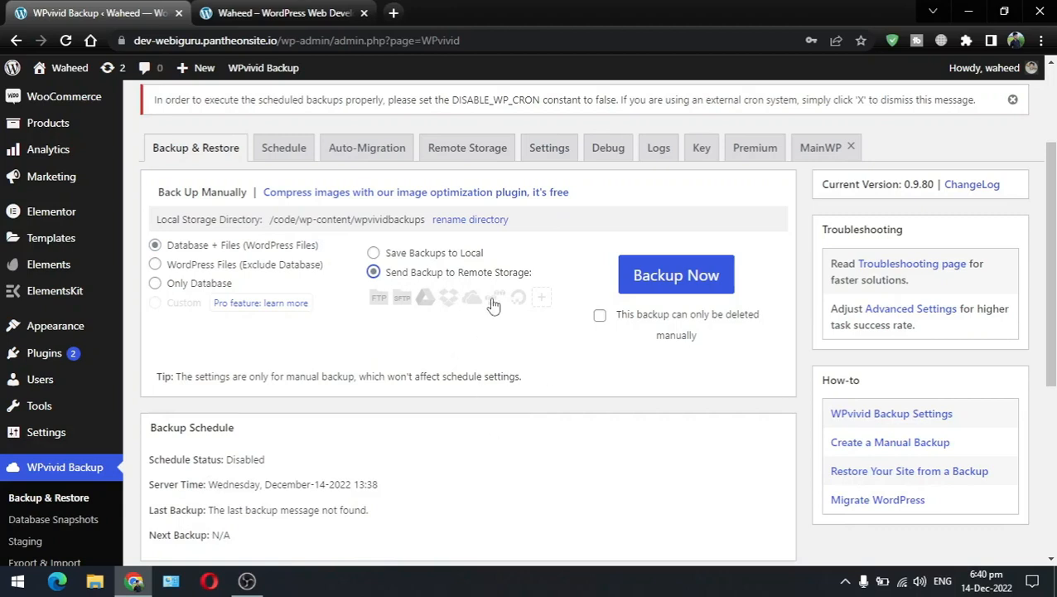
pyautogui.click(374, 254)
pyautogui.click(673, 284)
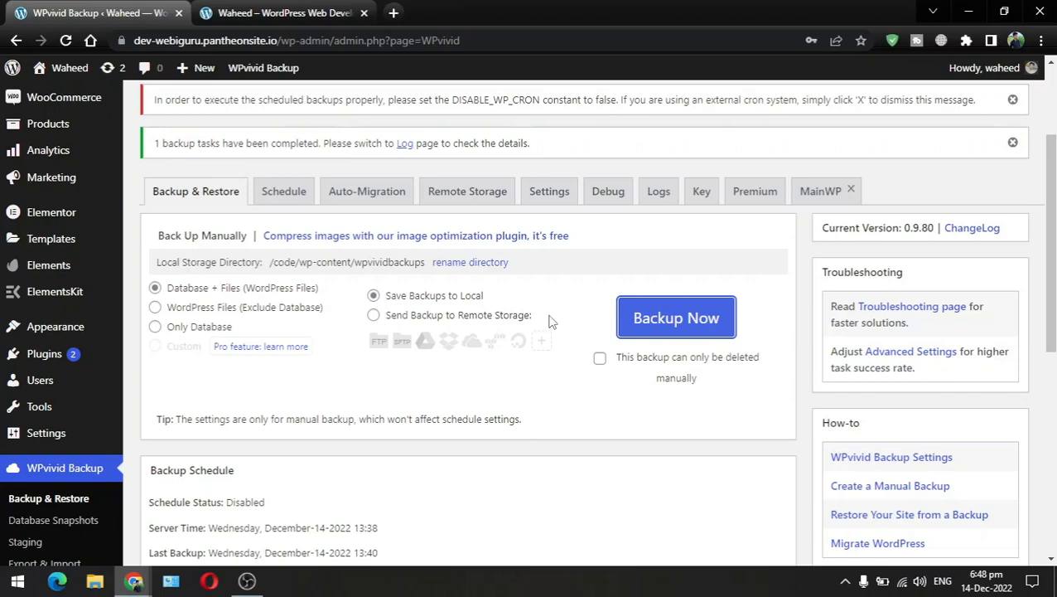
# - Try downloading the zip file of the new manual backup from the backups list, cancelling the download manager's dialog
pyautogui.scroll(-1, 552, 322)
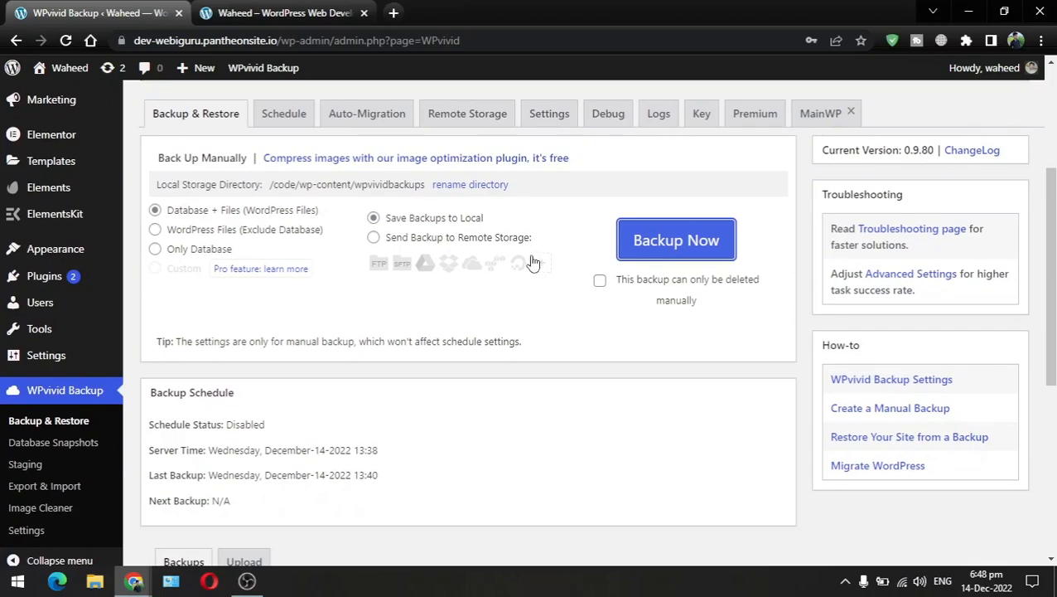
pyautogui.scroll(-5, 532, 262)
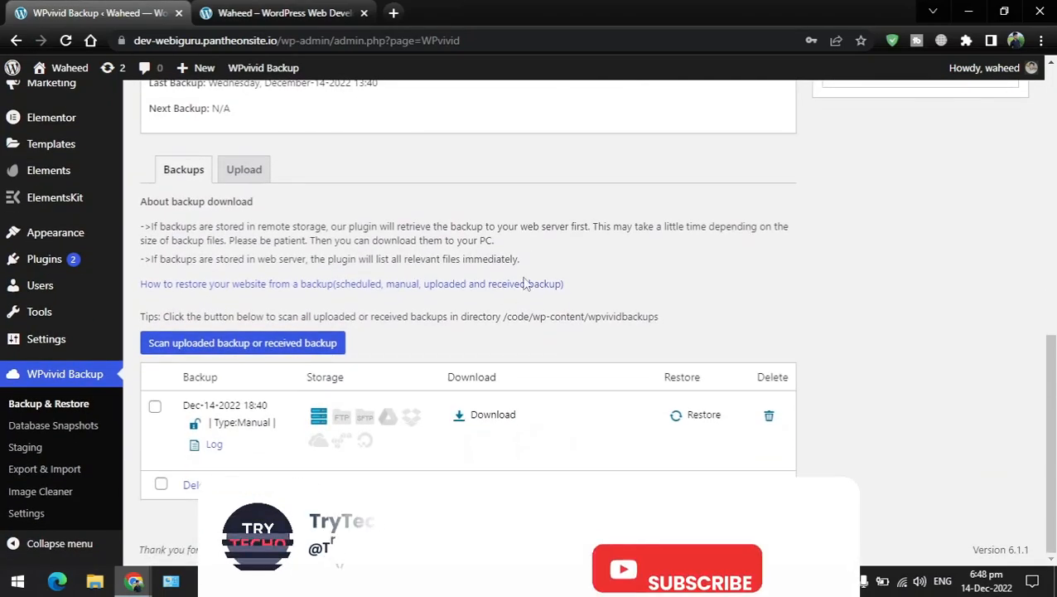
pyautogui.click(487, 417)
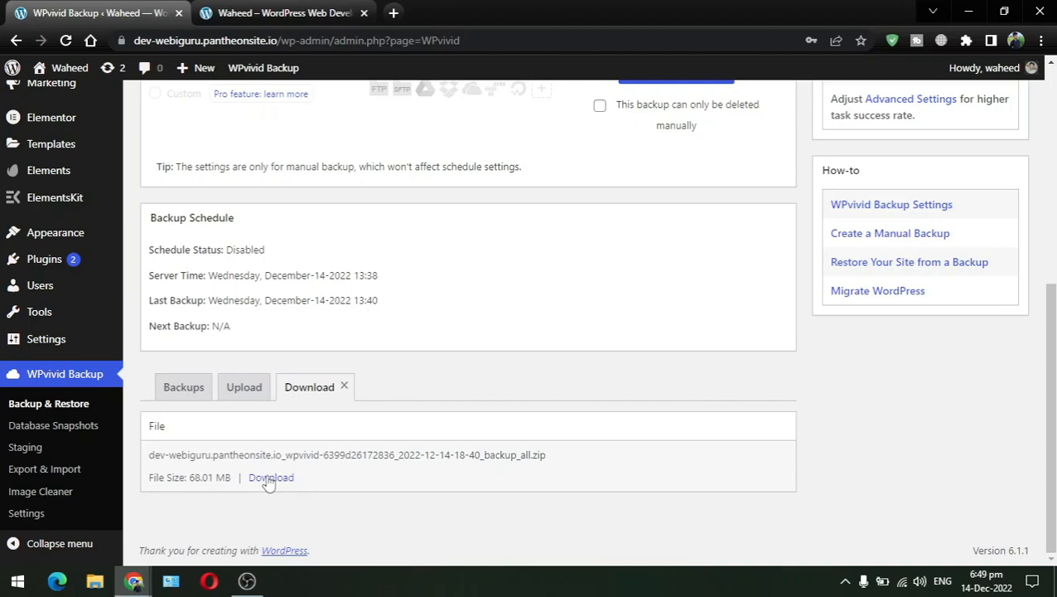
pyautogui.click(269, 478)
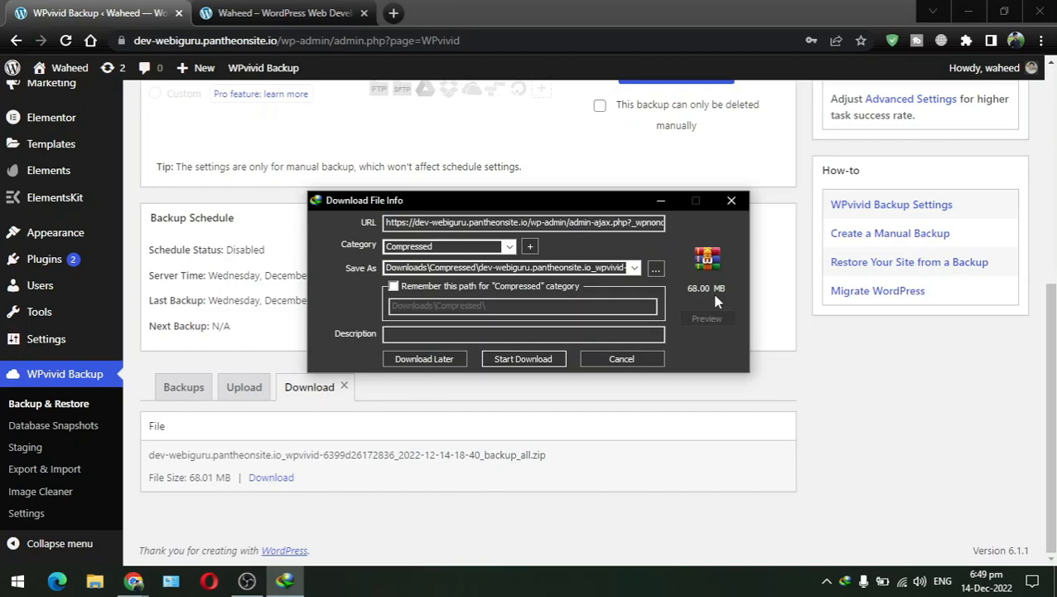
pyautogui.click(623, 361)
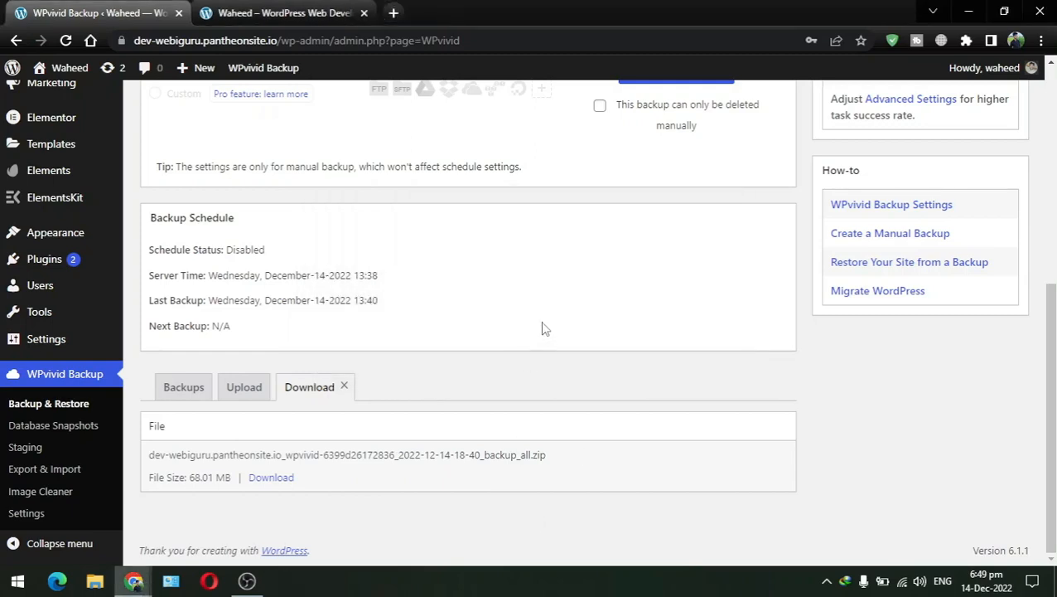
pyautogui.scroll(5, 540, 320)
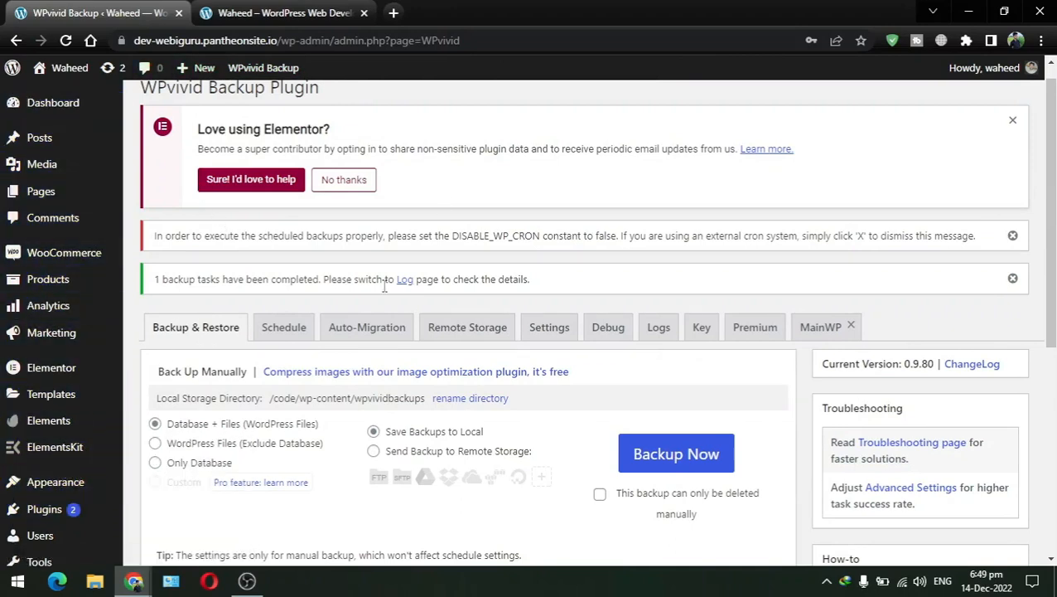
# - Examine the live site's home page from the welcome heading to the footer, and return to the WPvivid backup page
pyautogui.scroll(-5, 482, 222)
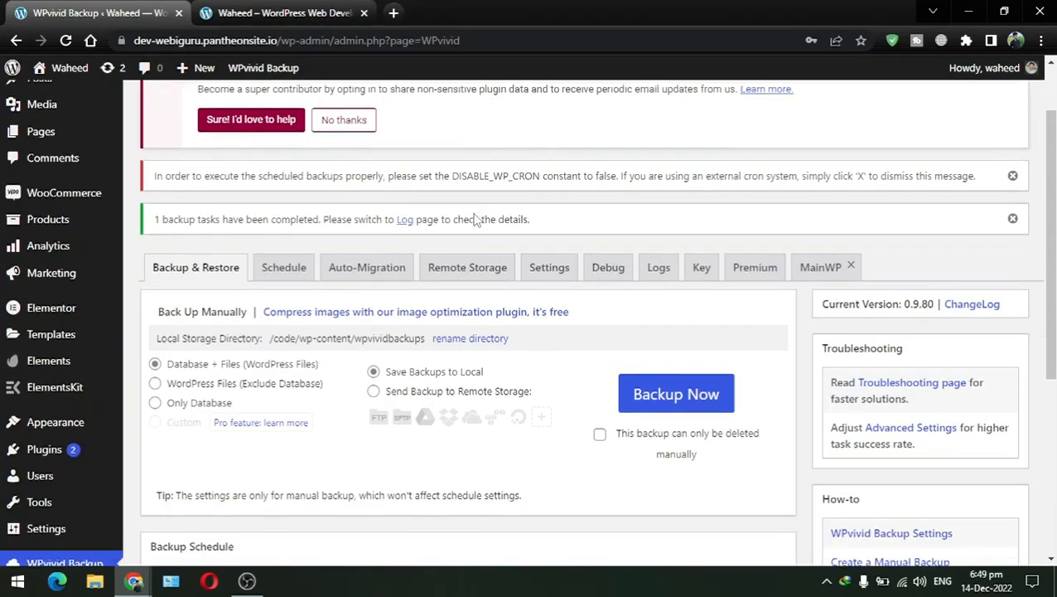
pyautogui.click(267, 9)
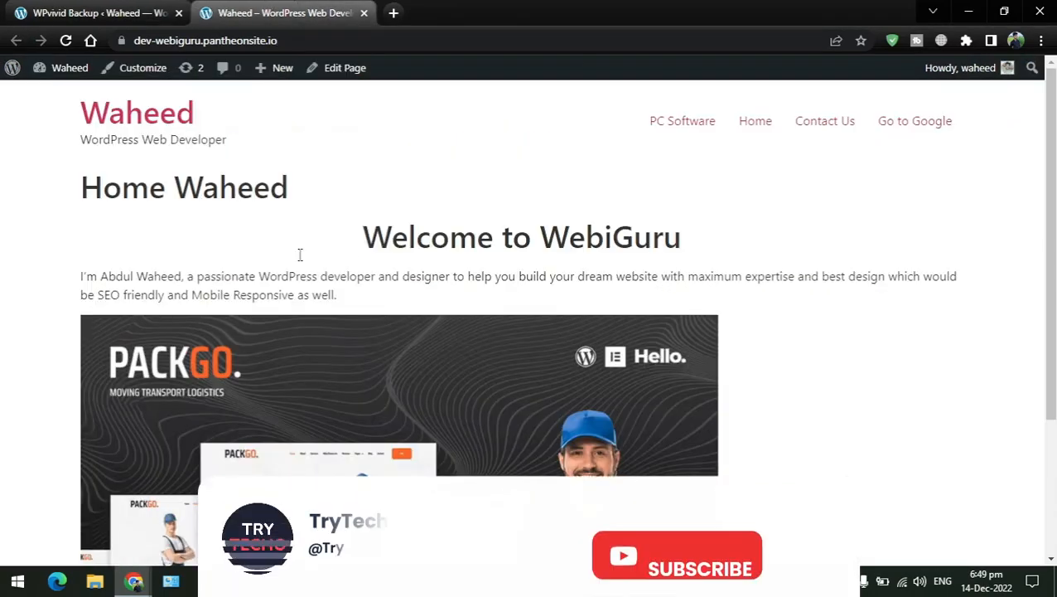
pyautogui.scroll(-2, 529, 337)
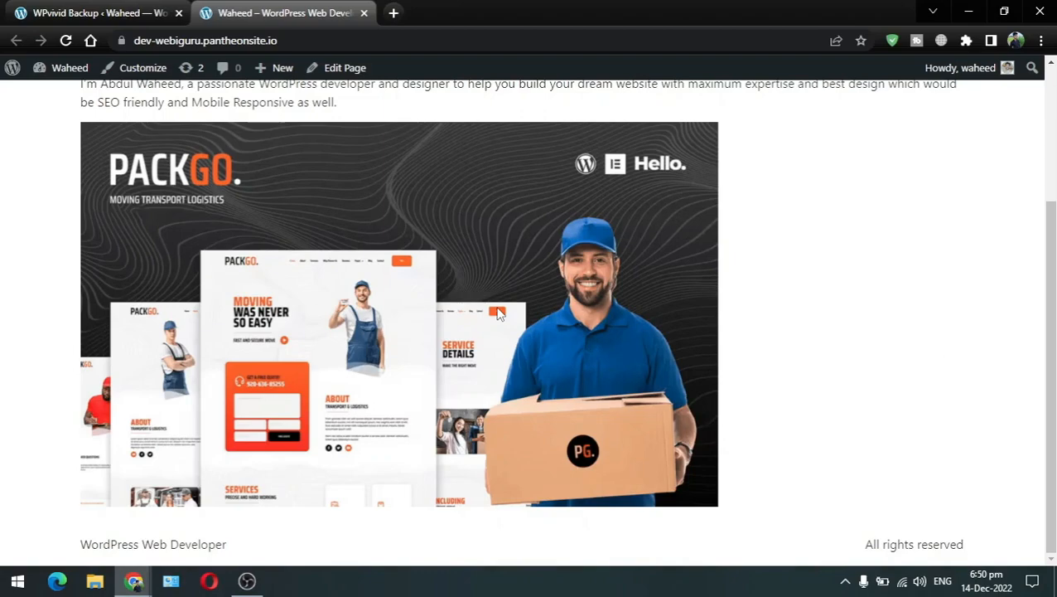
pyautogui.scroll(3, 472, 267)
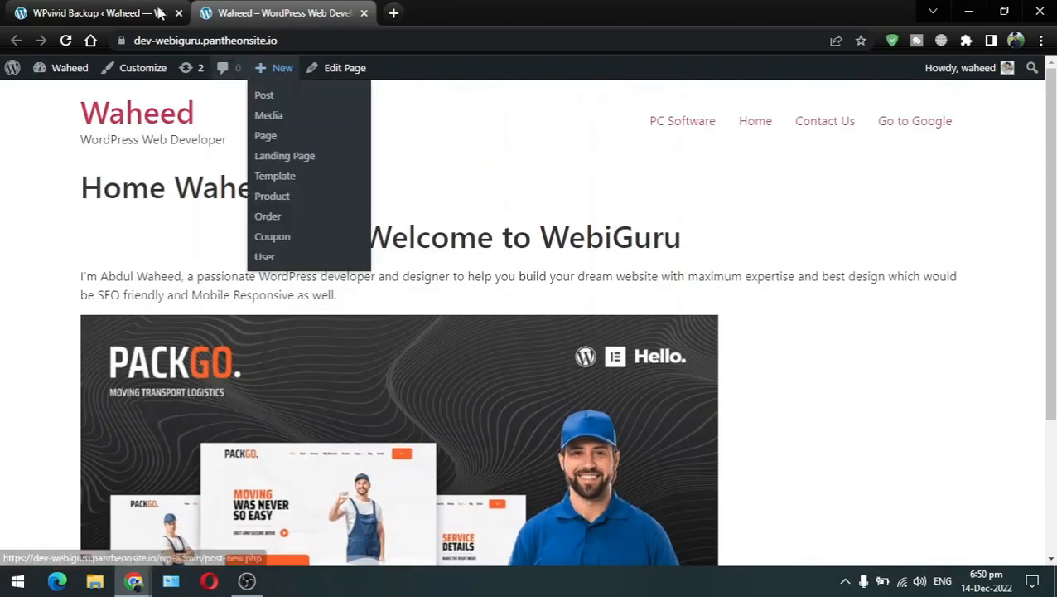
pyautogui.click(84, 8)
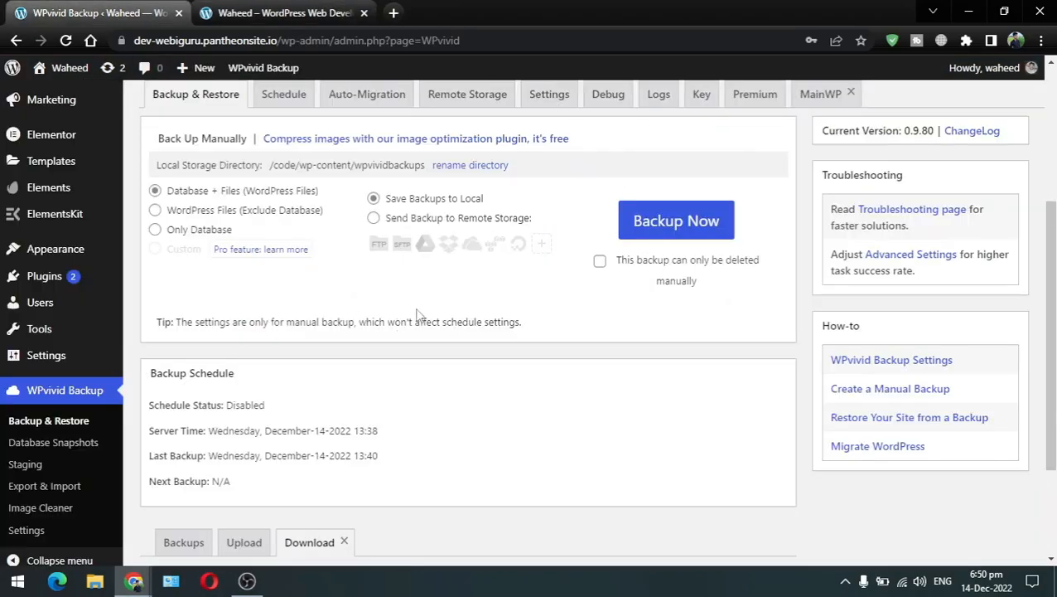
# - Open the backup upload area and browse the Desktop folder for a backup file, closing the file chooser without selecting one
pyautogui.scroll(-2, 440, 322)
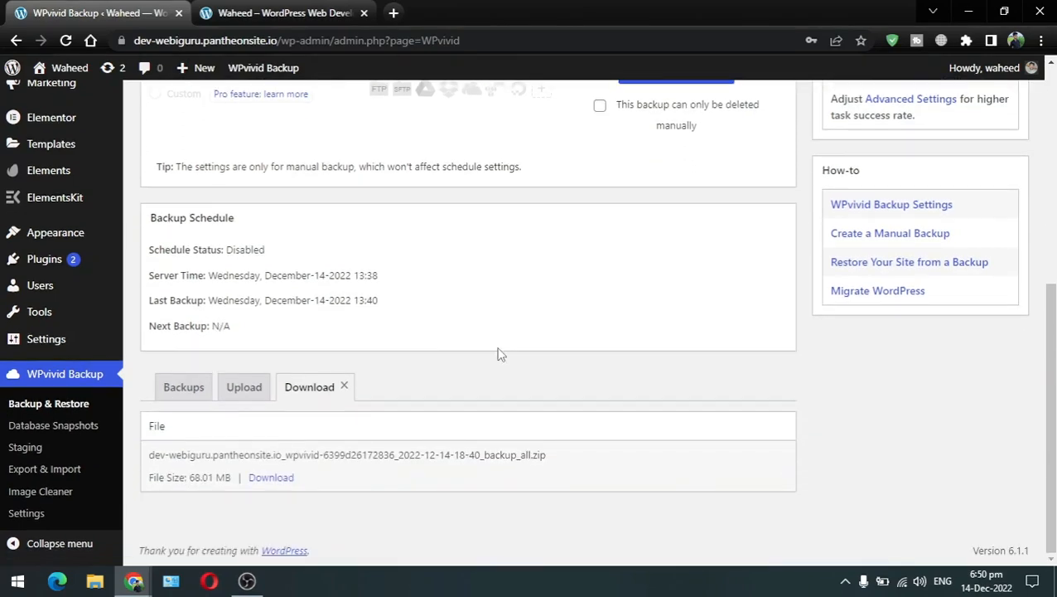
pyautogui.click(247, 390)
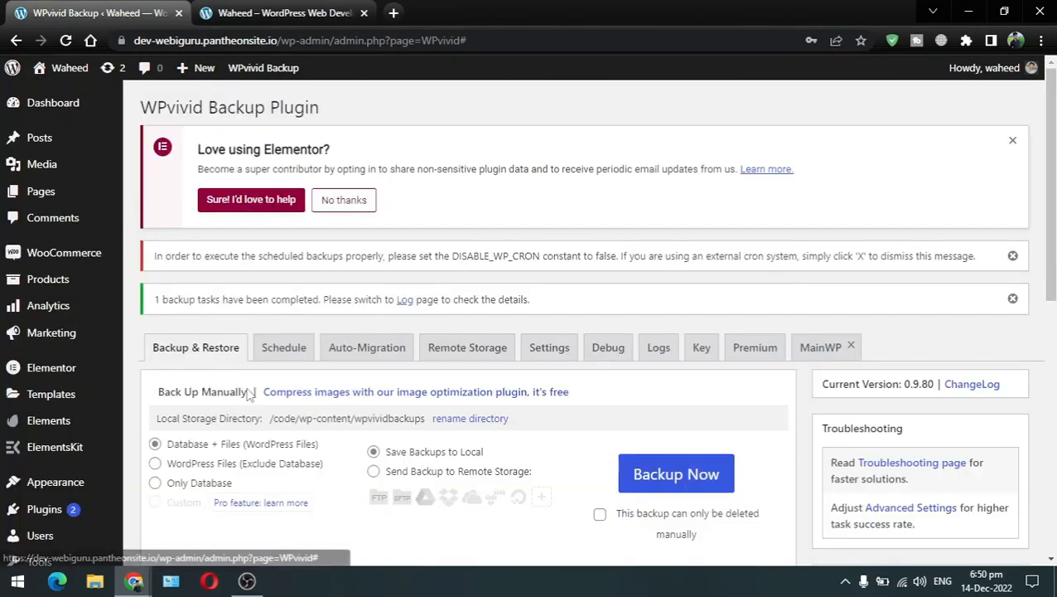
pyautogui.scroll(-4, 240, 348)
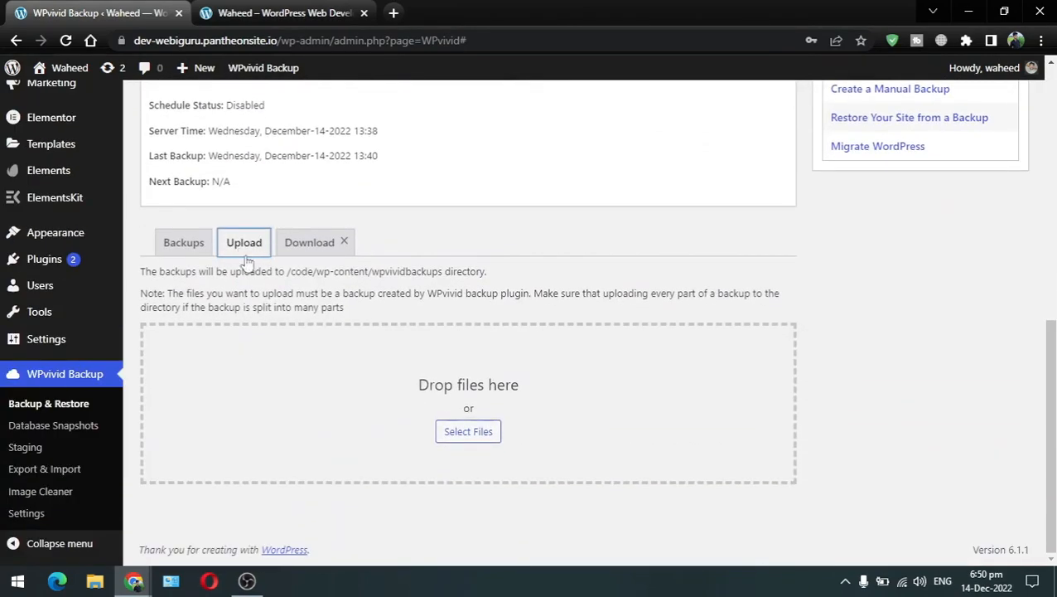
pyautogui.click(479, 439)
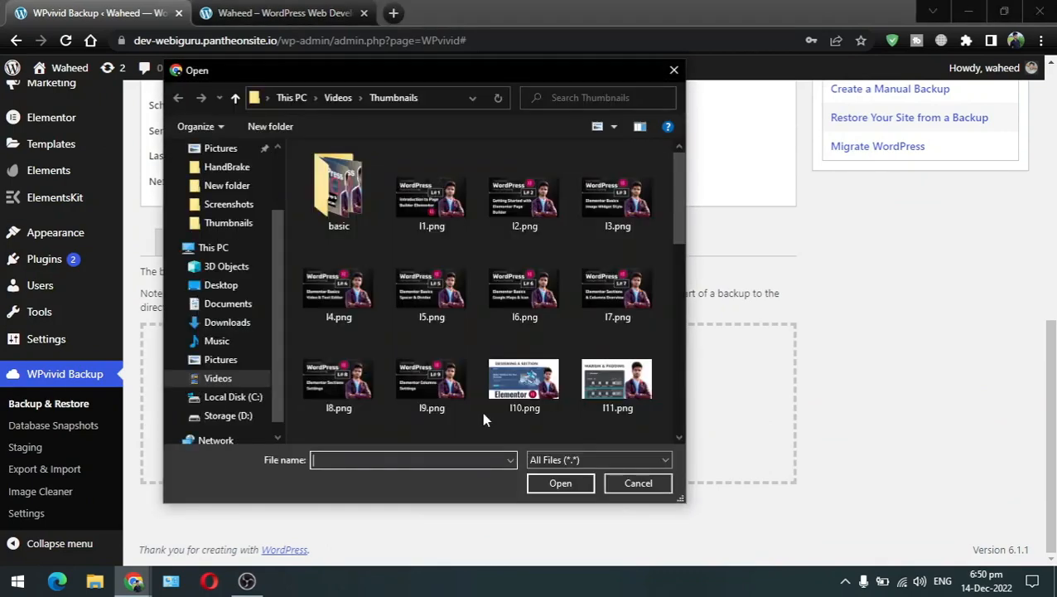
pyautogui.click(208, 287)
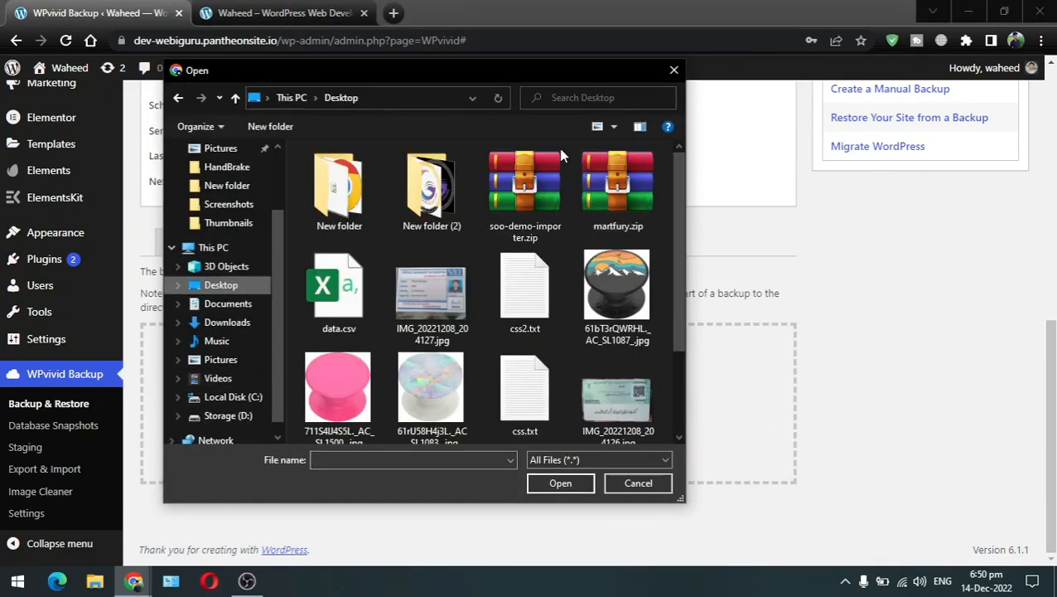
pyautogui.click(672, 70)
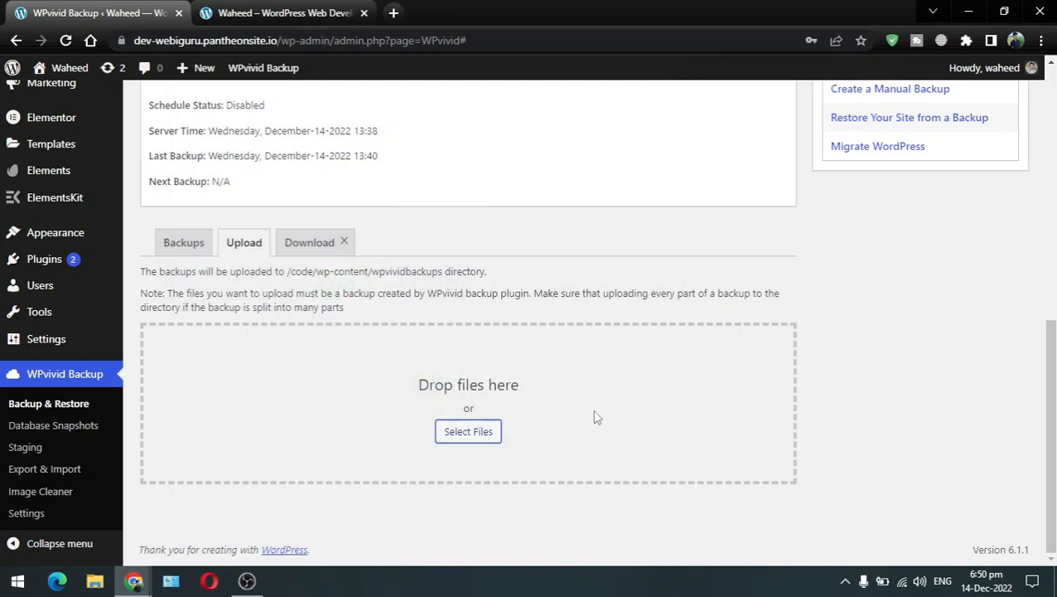
pyautogui.scroll(3, 592, 409)
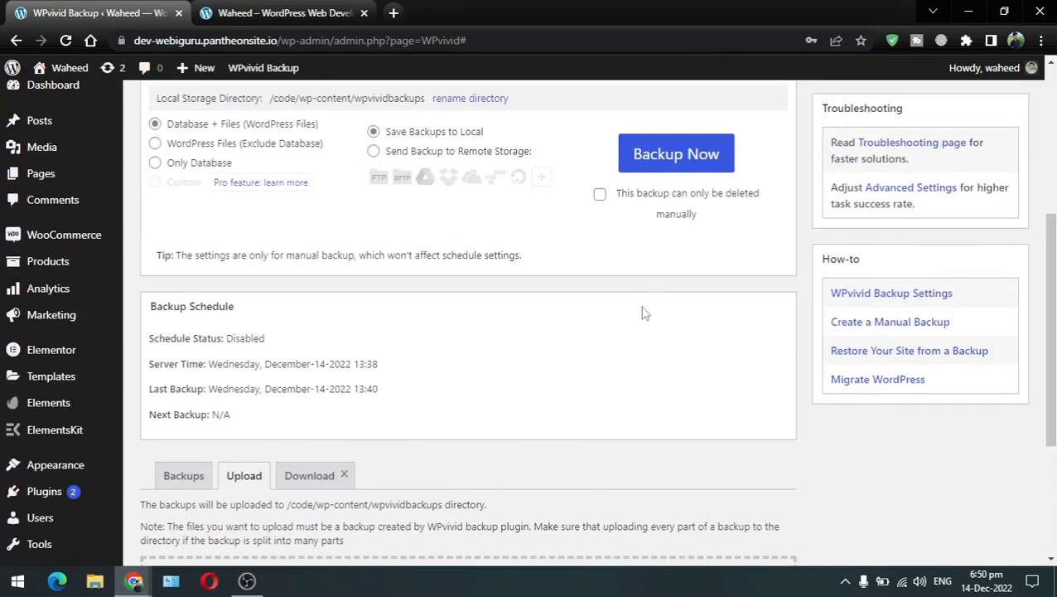